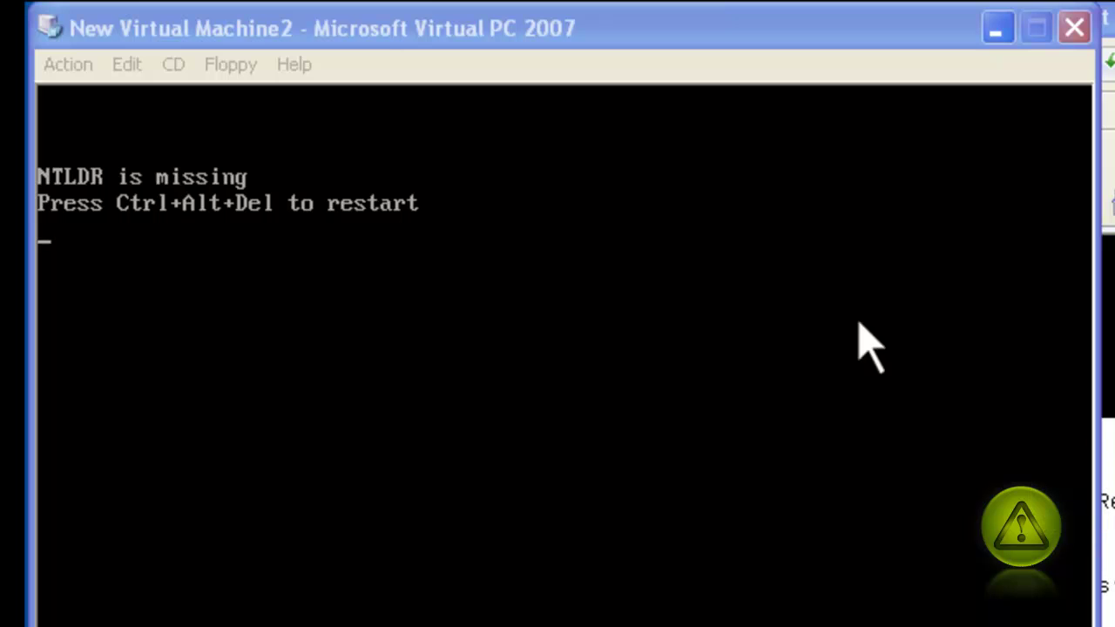
Send Ctrl+Alt+Del from the Action menu to restart New Virtual Machine2.
{"action": "left_click", "coordinate": [77, 63]}
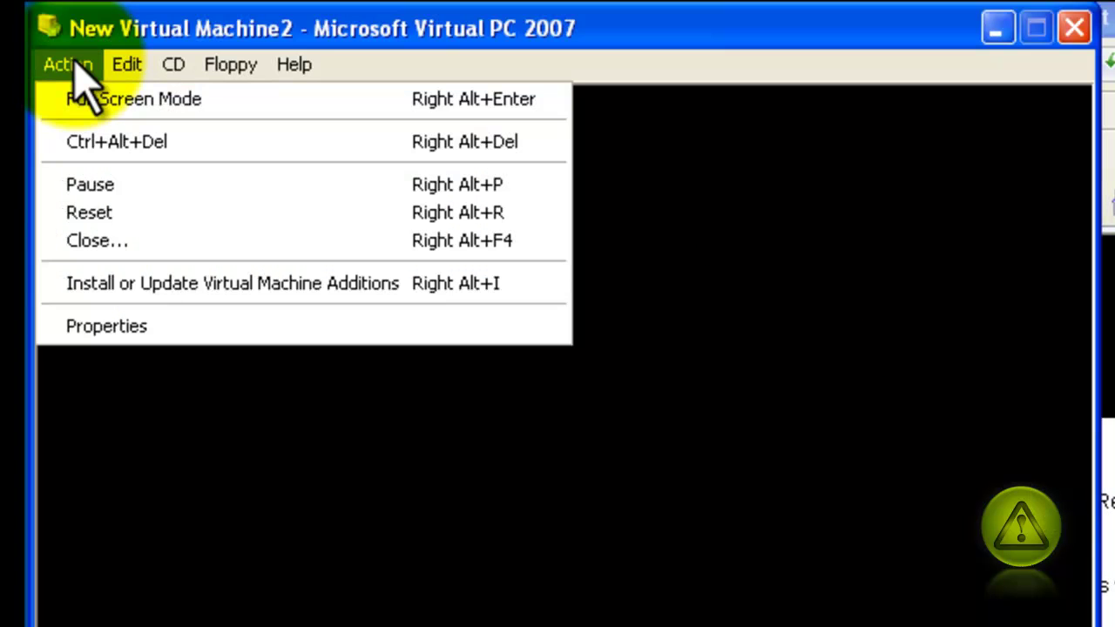
{"action": "left_click", "coordinate": [113, 157]}
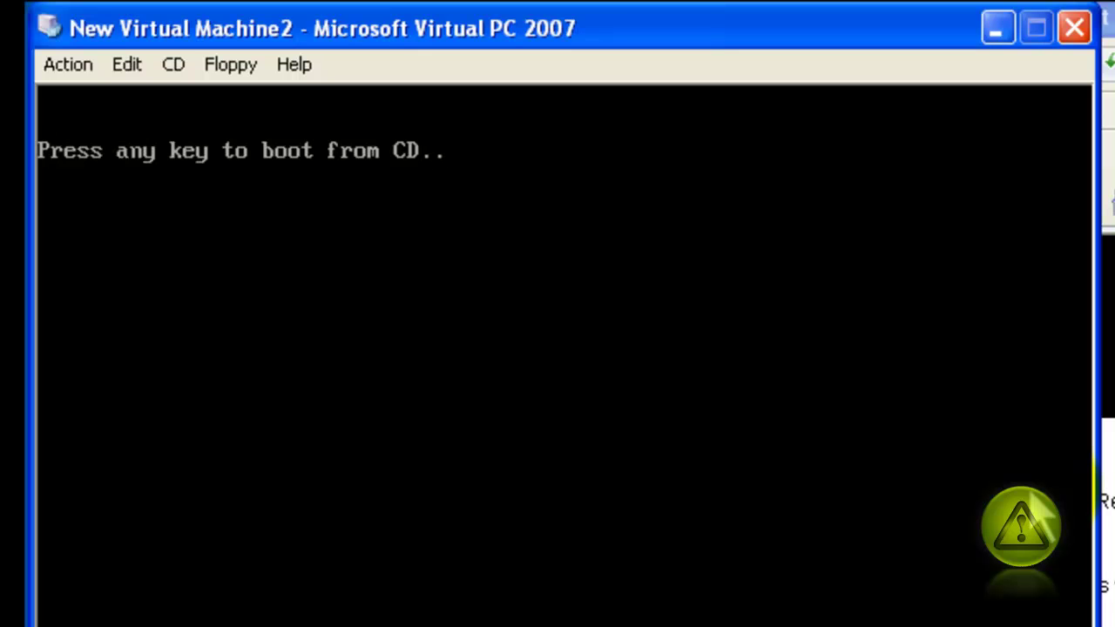
Answer the 'Press any key to boot from CD' prompt to boot from the XP CD.
{"action": "key", "text": "Return"}
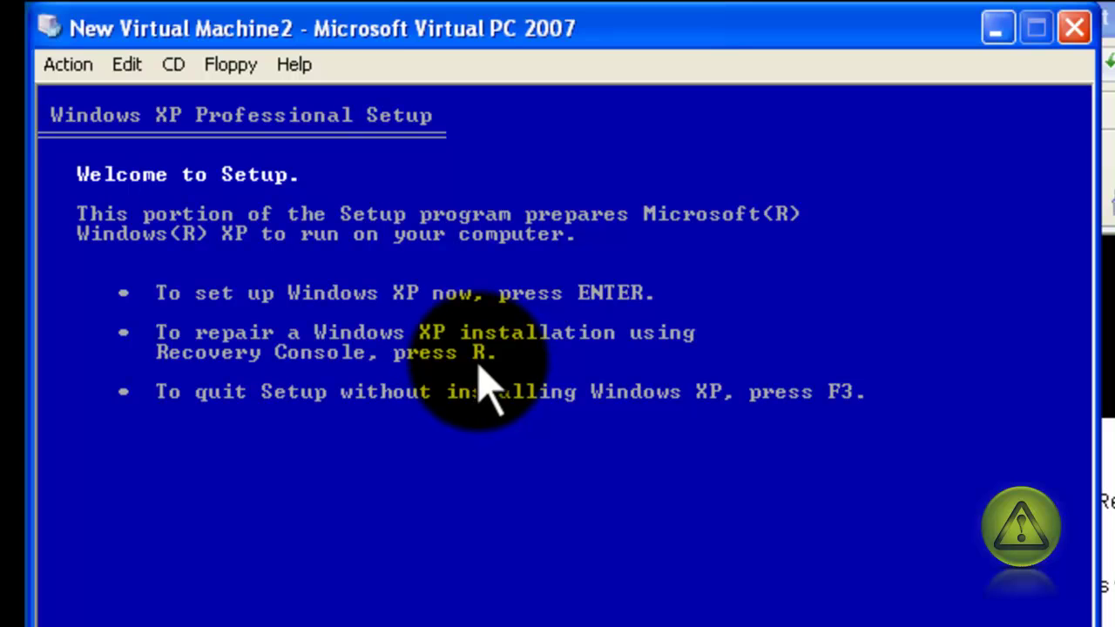
Start the Recovery Console, select installation 1 (C:\WINDOWS), and log on as Administrator.
{"action": "key", "text": "Return"}
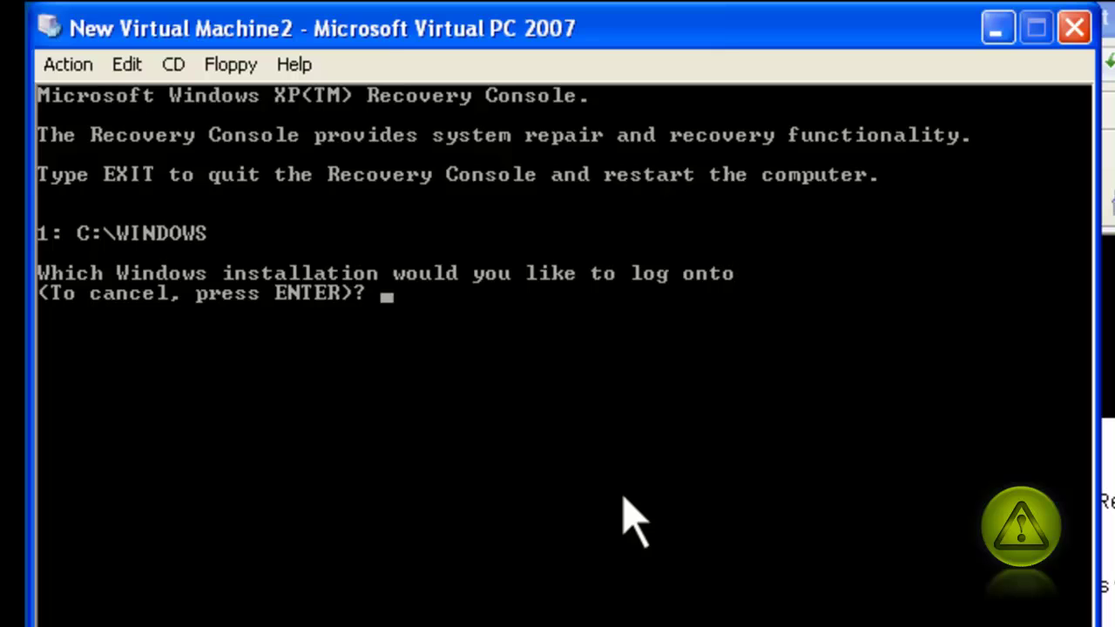
{"action": "type", "text": "1"}
{"action": "key", "text": "Return"}
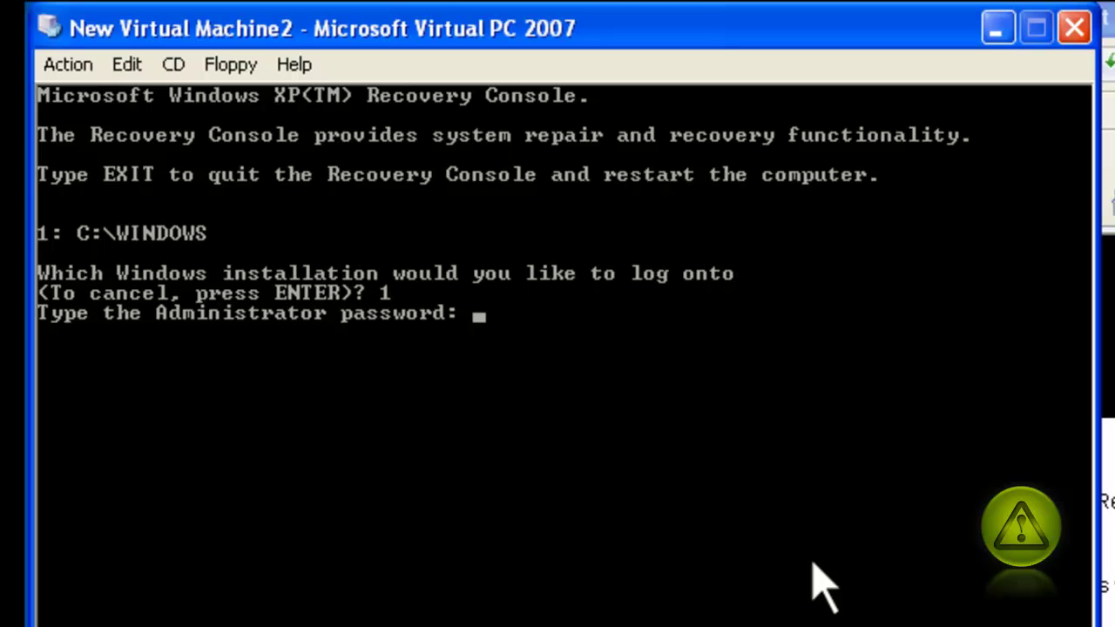
{"action": "type", "text": "**"}
{"action": "type", "text": "****"}
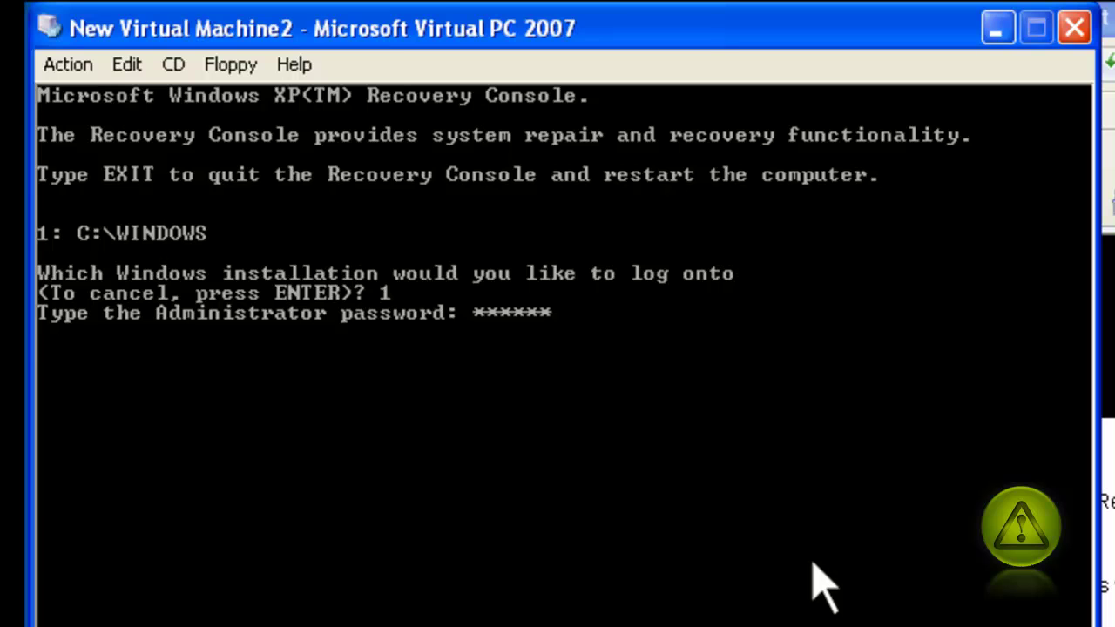
{"action": "key", "text": "Return"}
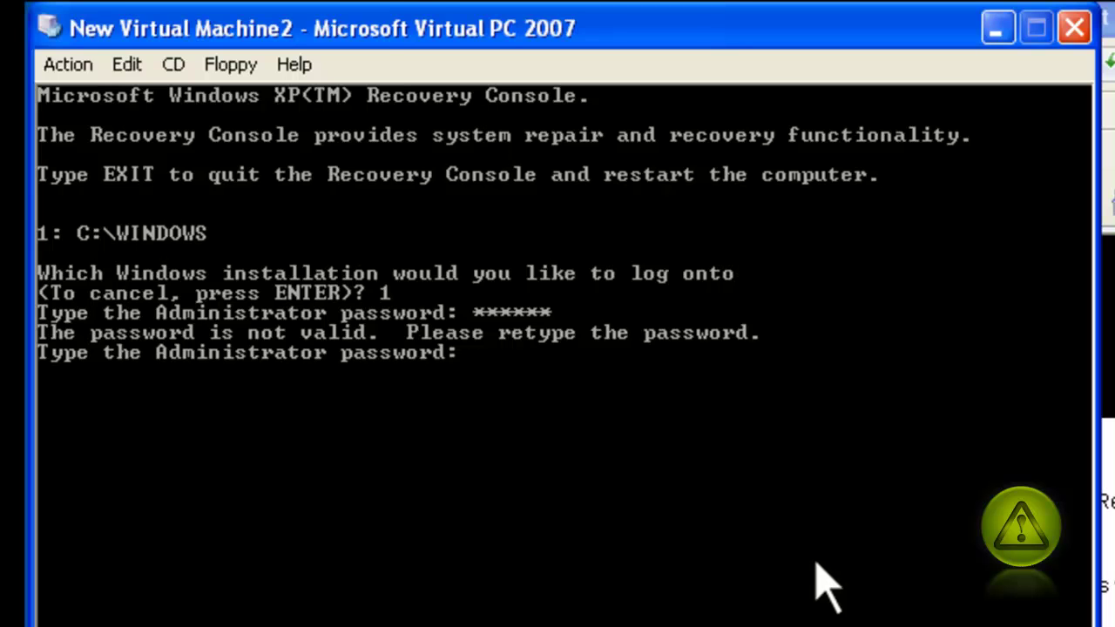
{"action": "key", "text": "Return"}
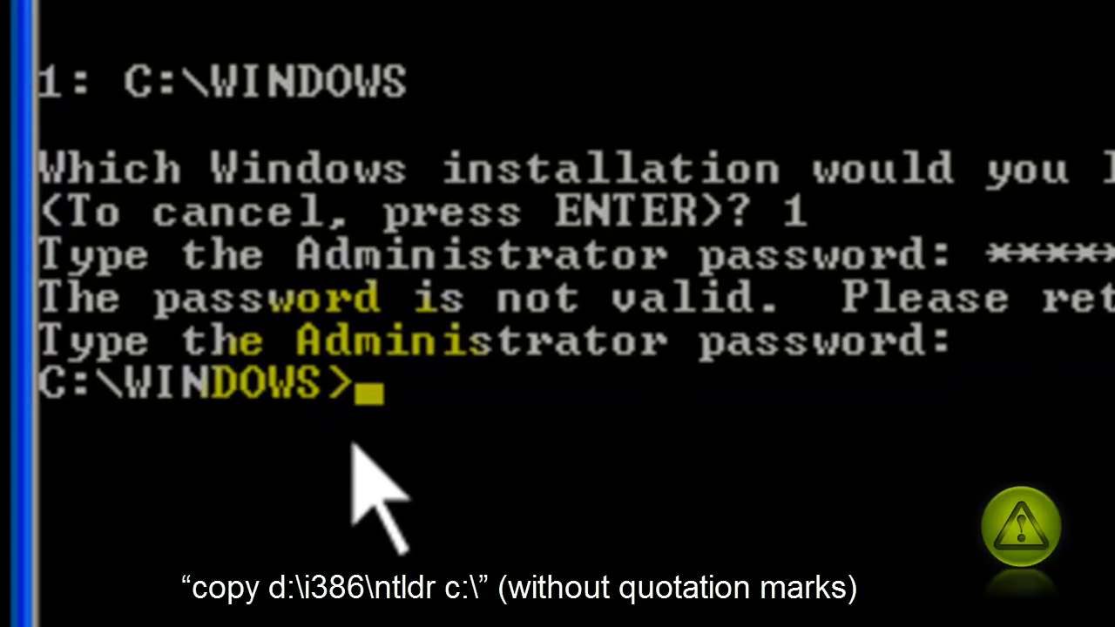
Enter the command copy d:\i386\ntldr c:\ at the C:\WINDOWS> prompt.
{"action": "type", "text": "cop"}
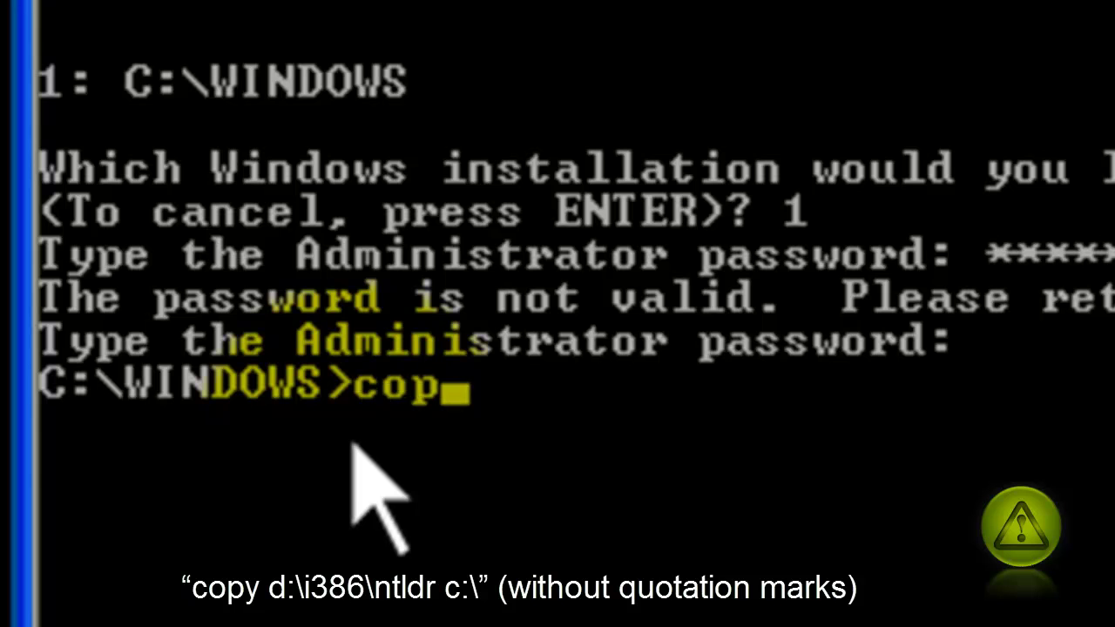
{"action": "type", "text": "y"}
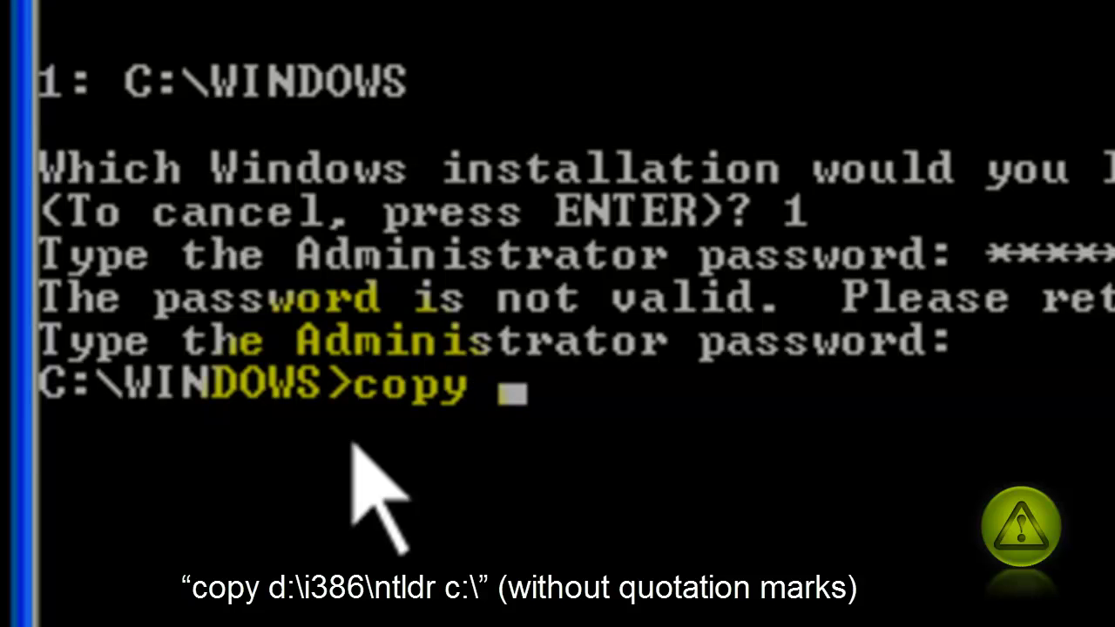
{"action": "type", "text": " d"}
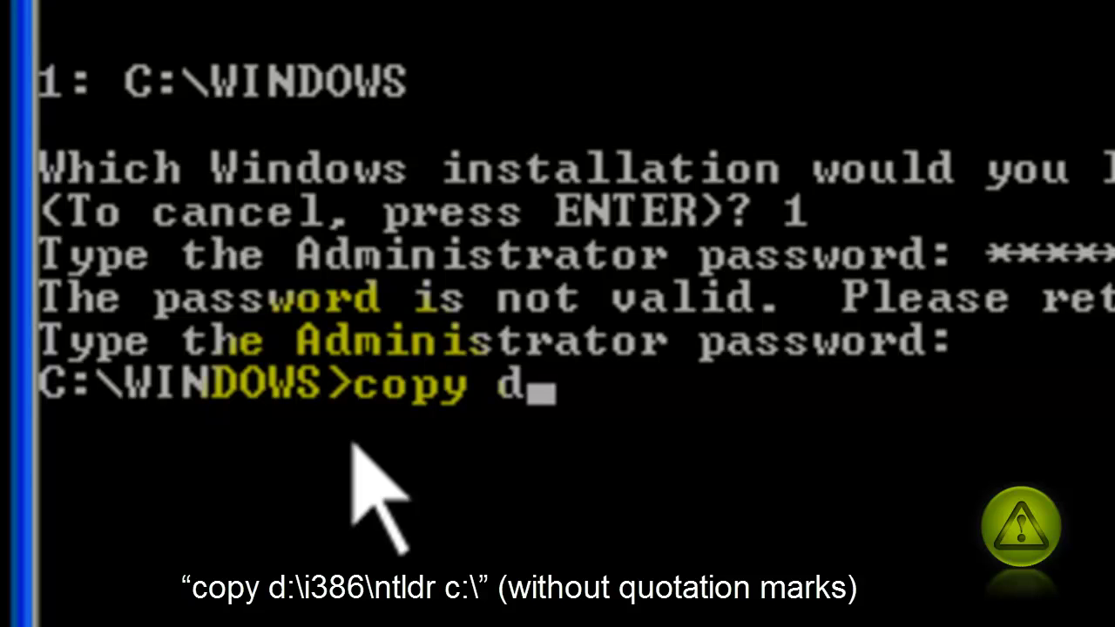
{"action": "type", "text": ":"}
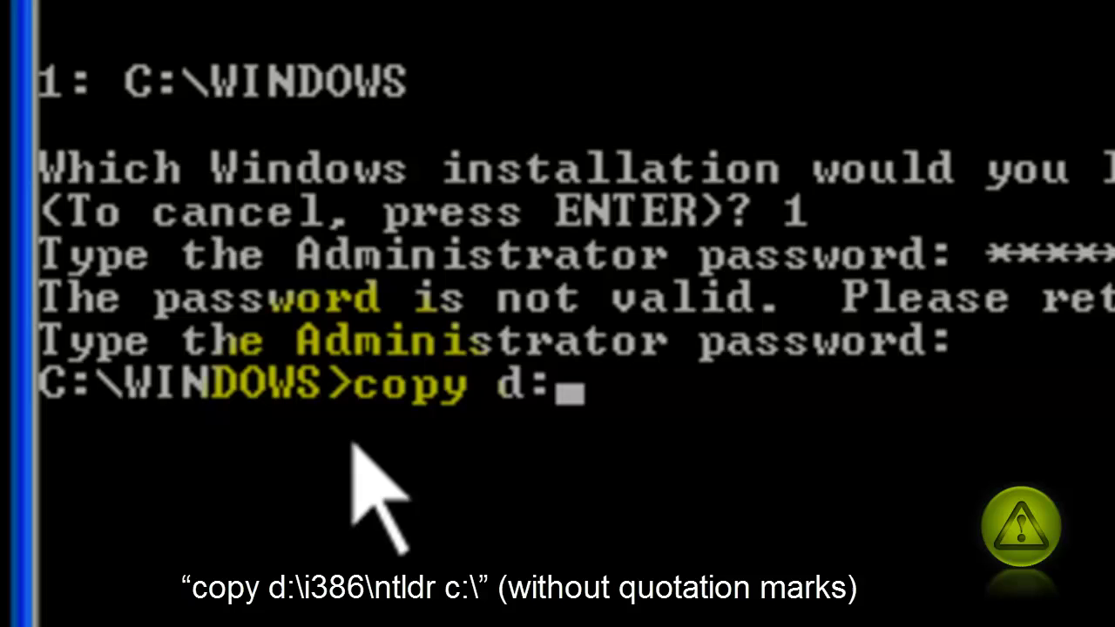
{"action": "type", "text": "\\"}
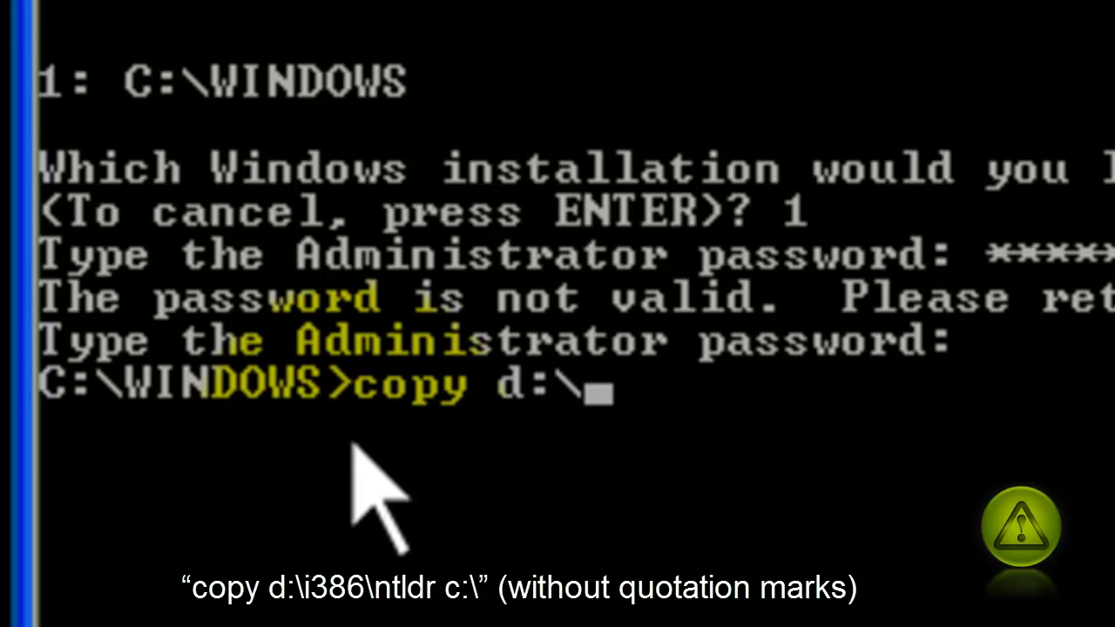
{"action": "type", "text": "i"}
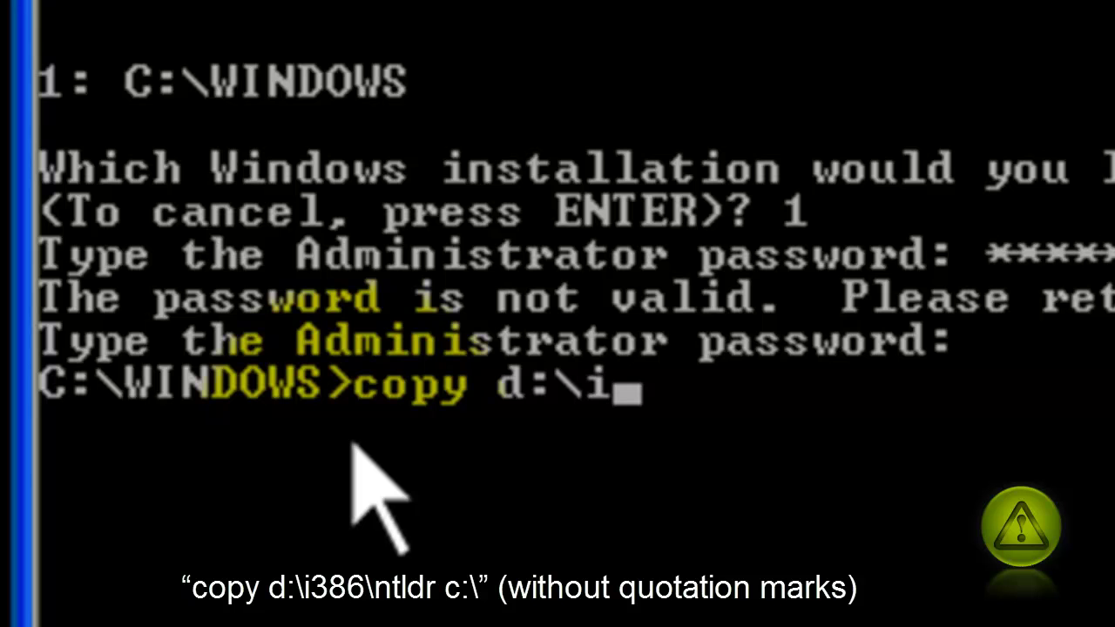
{"action": "type", "text": "386"}
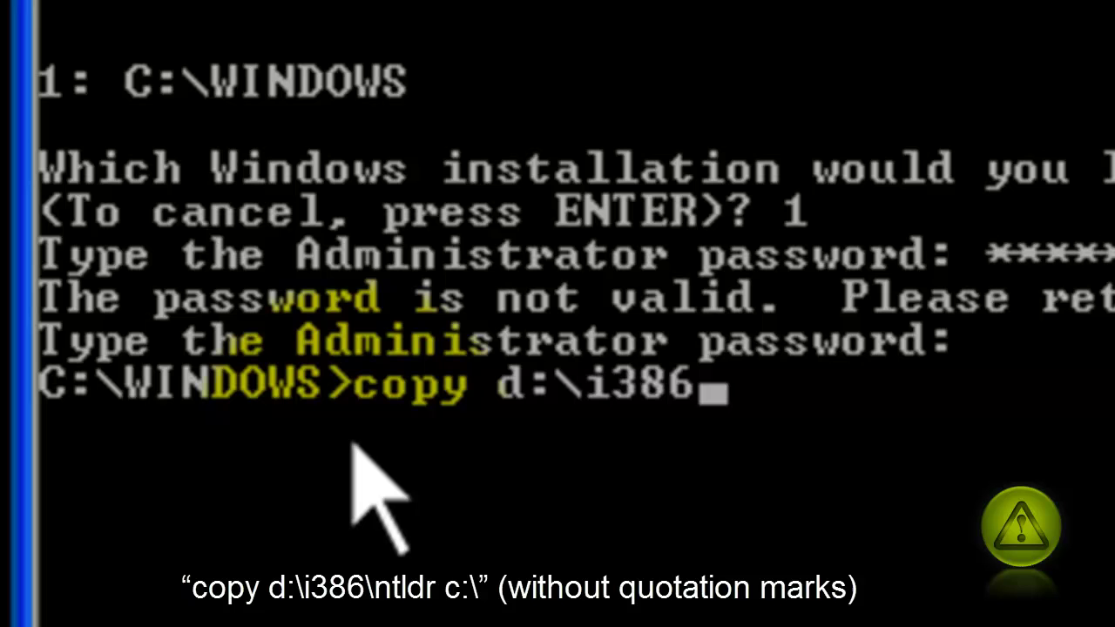
{"action": "type", "text": "\\"}
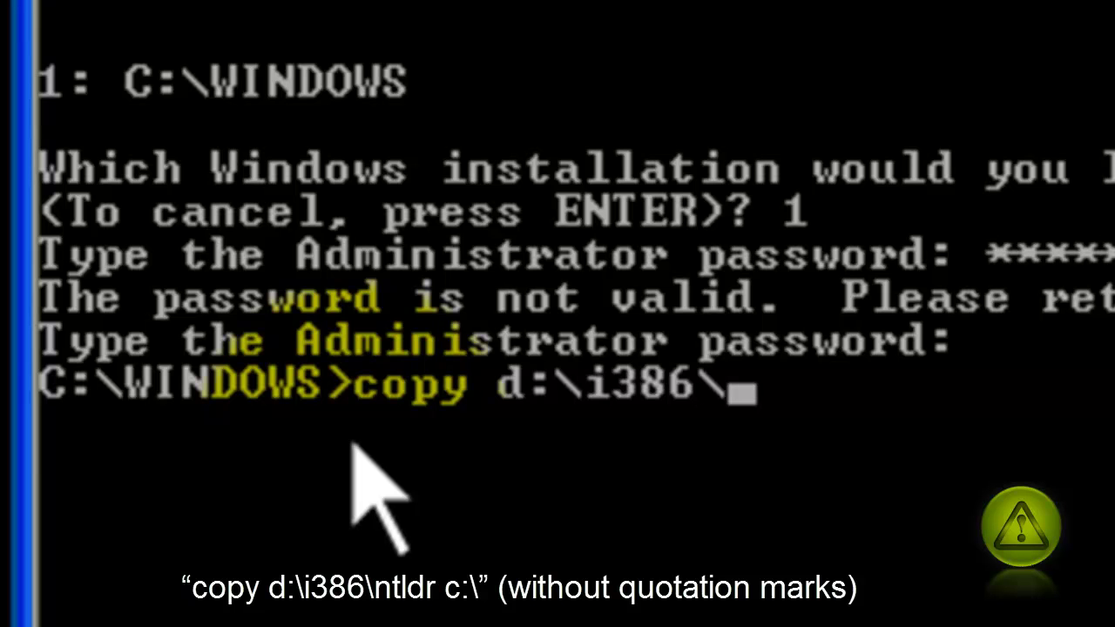
{"action": "type", "text": "n"}
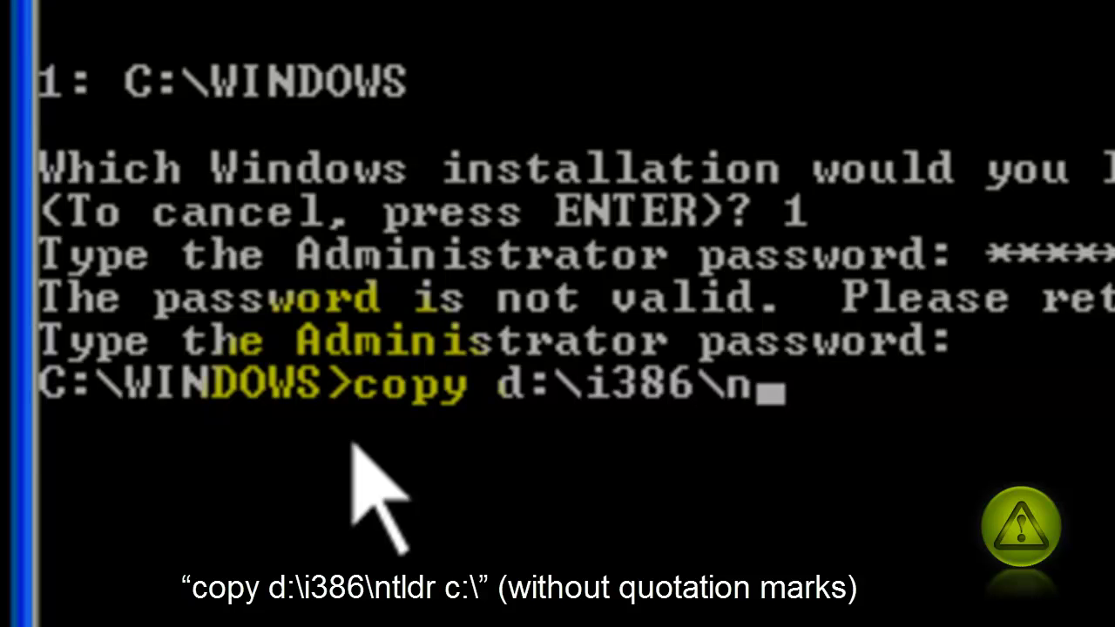
{"action": "type", "text": "tldr"}
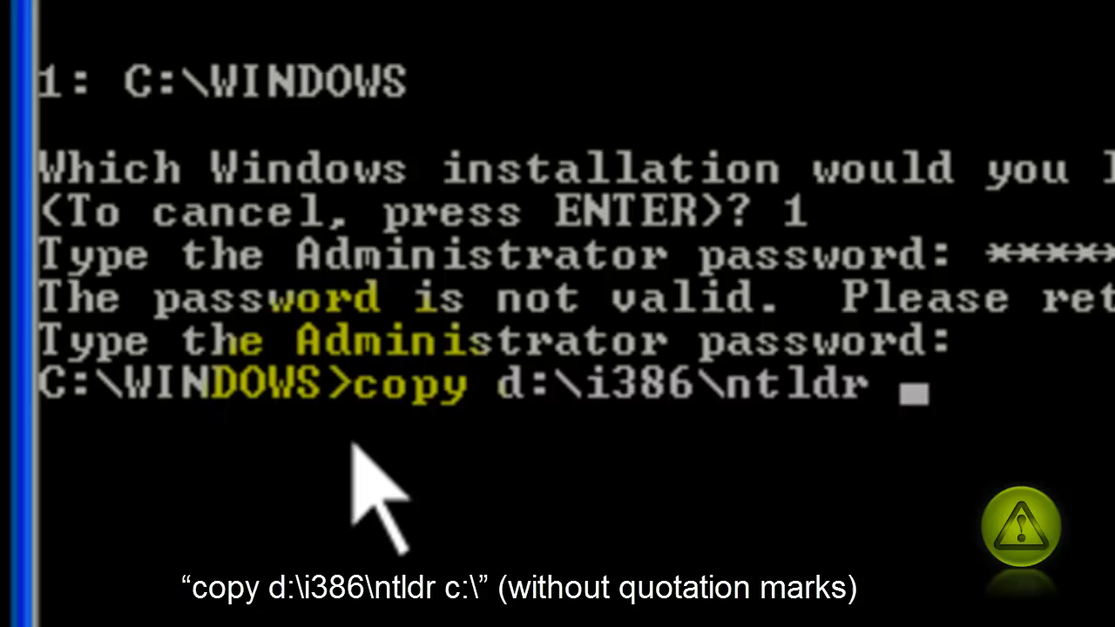
{"action": "type", "text": " c"}
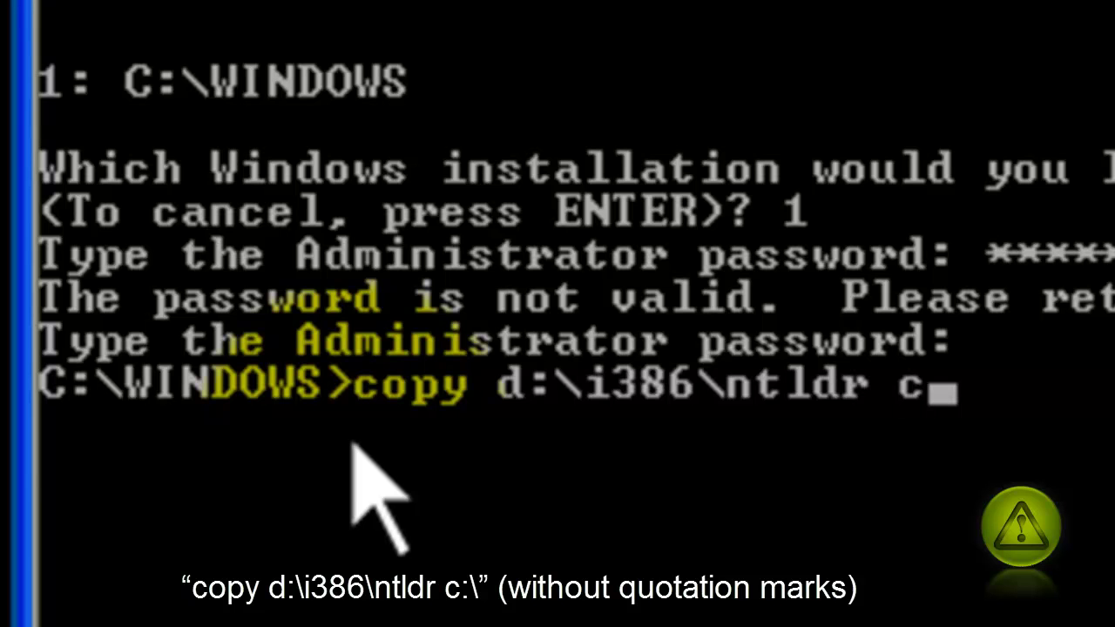
{"action": "type", "text": ":"}
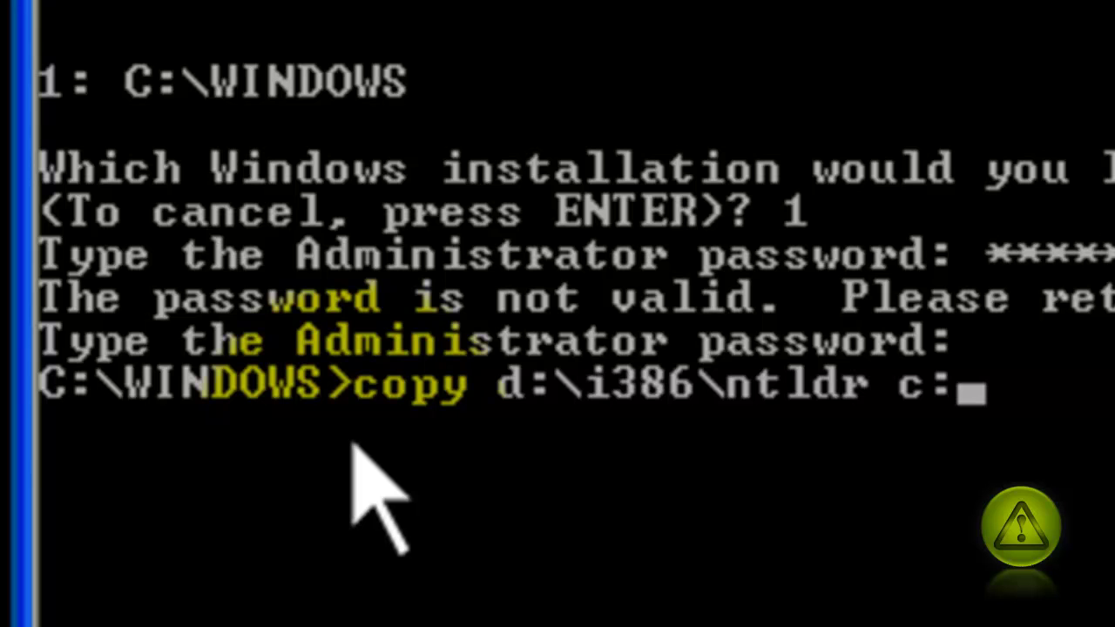
{"action": "type", "text": "\\"}
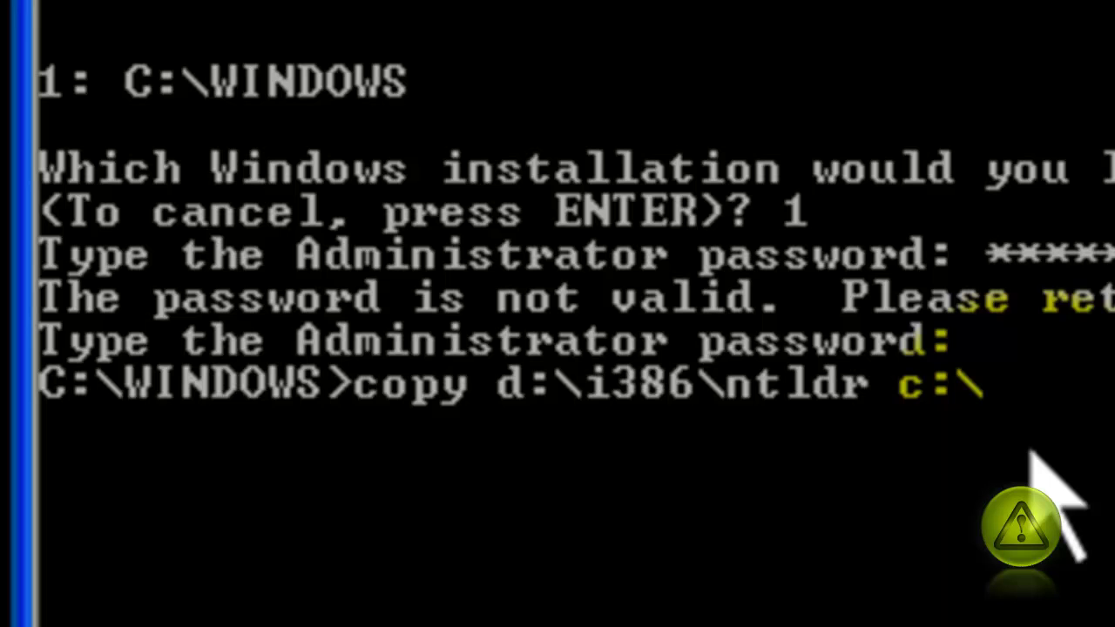
Run the ntldr copy to C:\ and type exit to leave the Recovery Console.
{"action": "key", "text": "Return"}
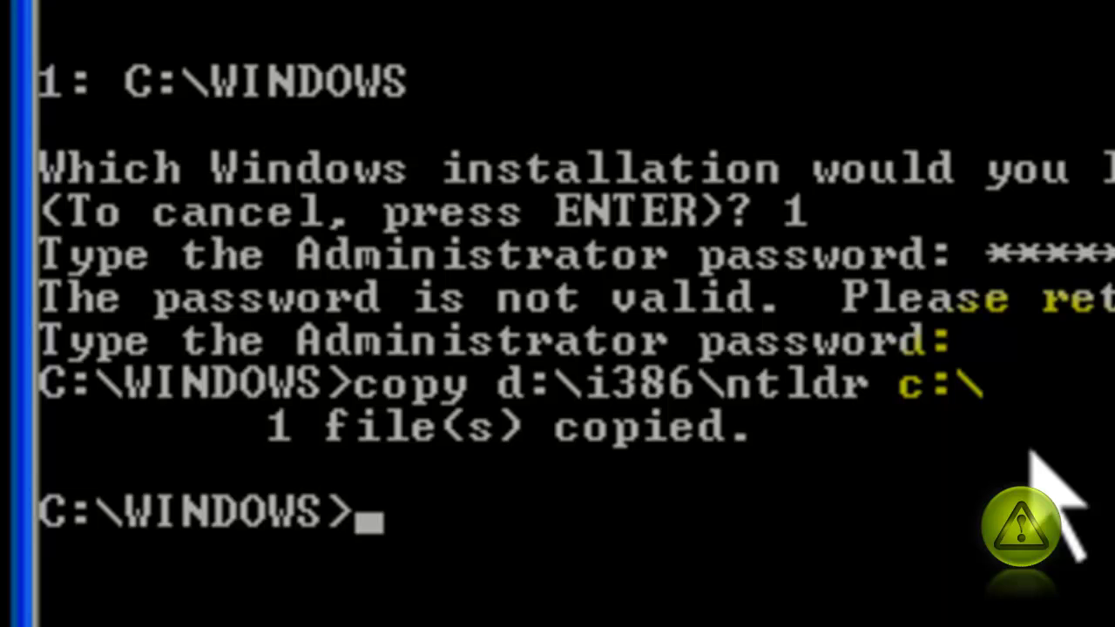
{"action": "type", "text": "ex"}
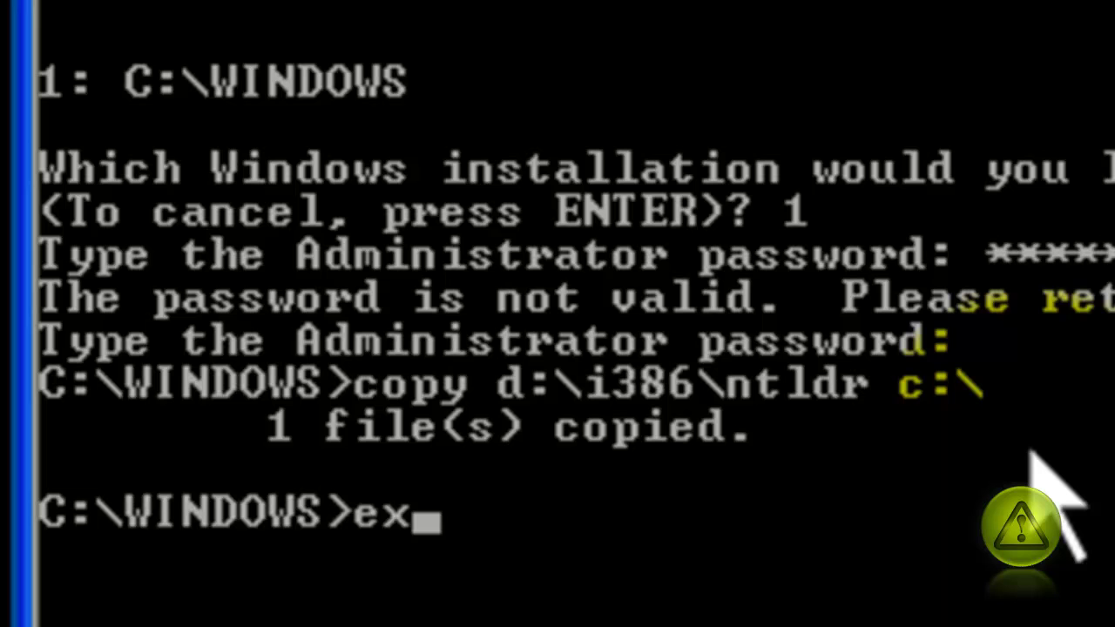
{"action": "type", "text": "it"}
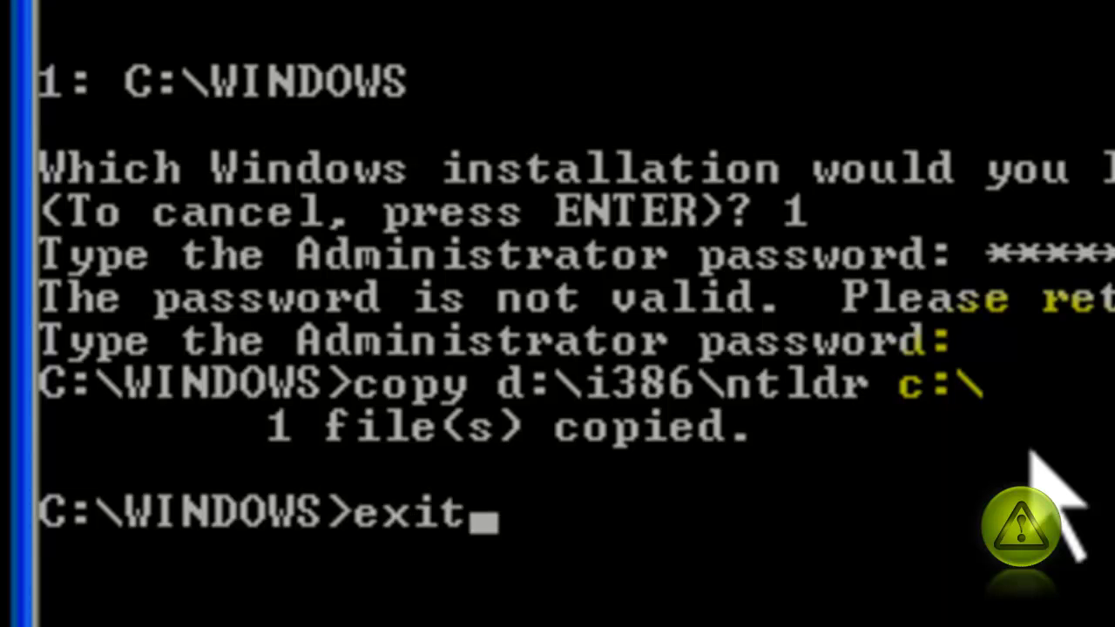